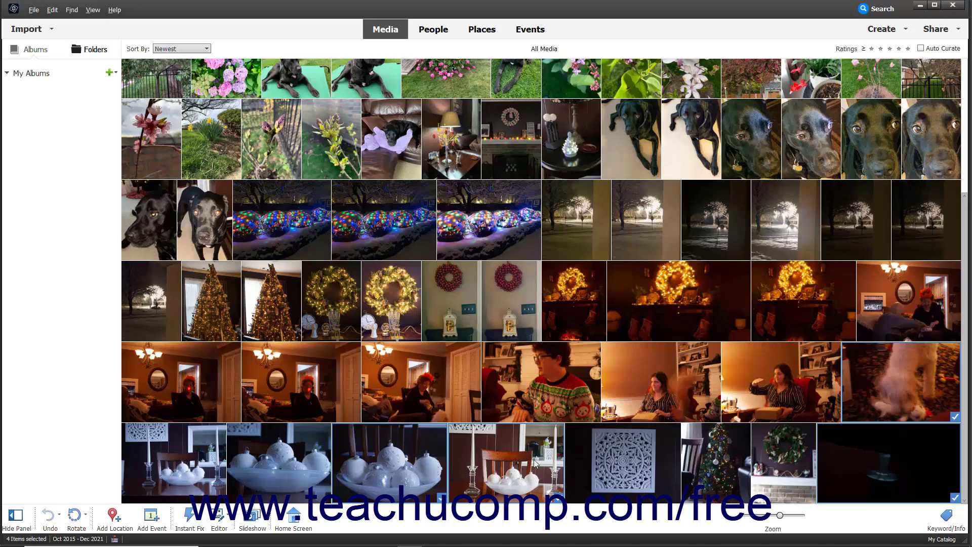
Send the four selected photos from the Organizer to the Photoshop Elements Editor.
right_click(534, 461)
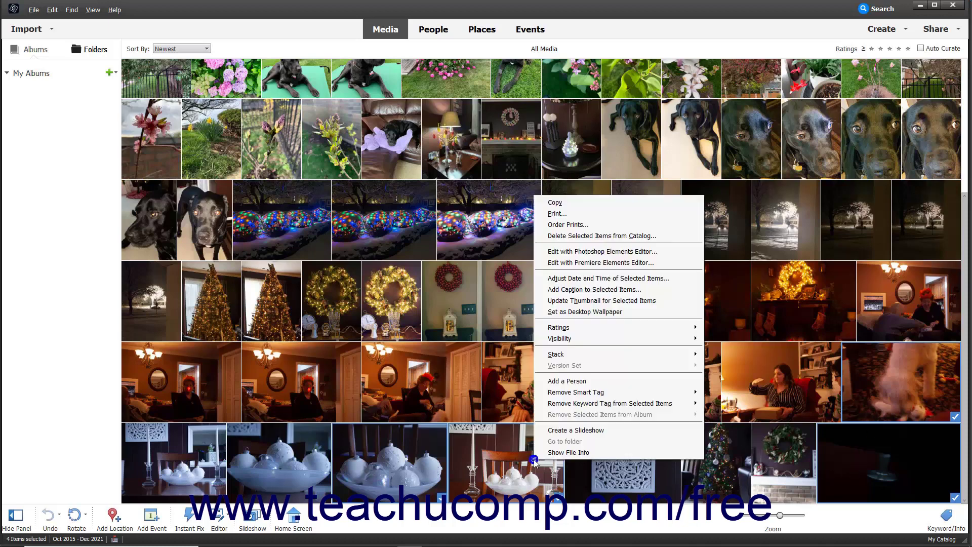
left_click(623, 249)
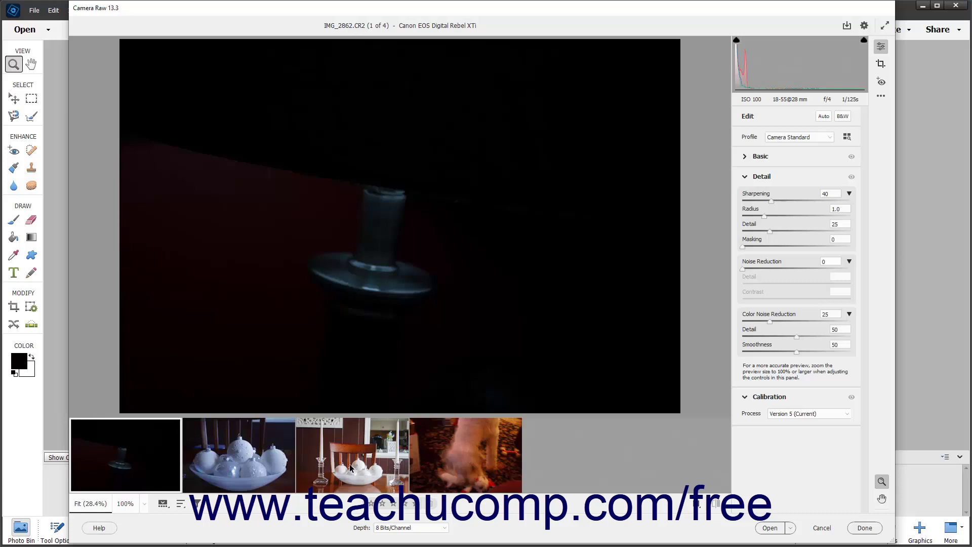
Restore the filmstrip, check its options menu, and switch to IMG_3286.CR2, the ornament bowl.
left_click(162, 505)
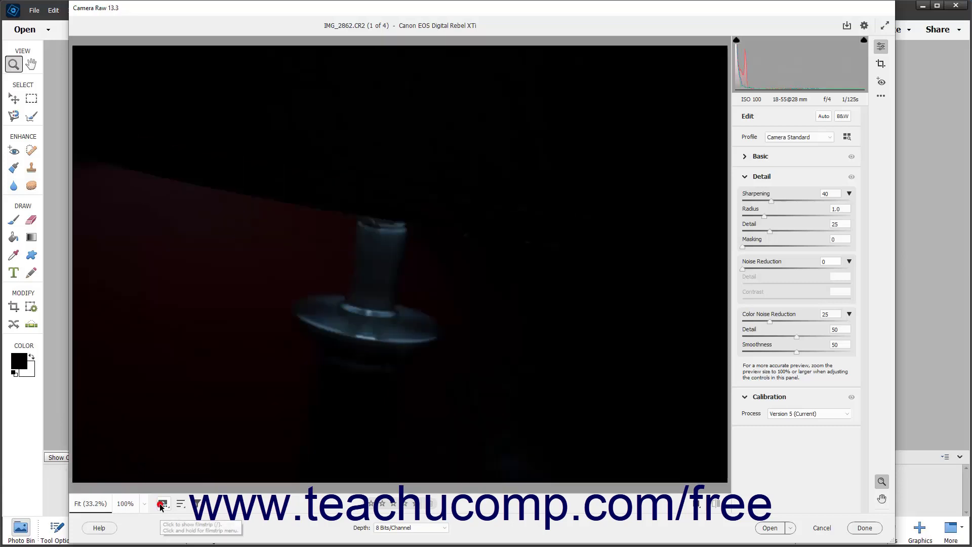
left_click(162, 505)
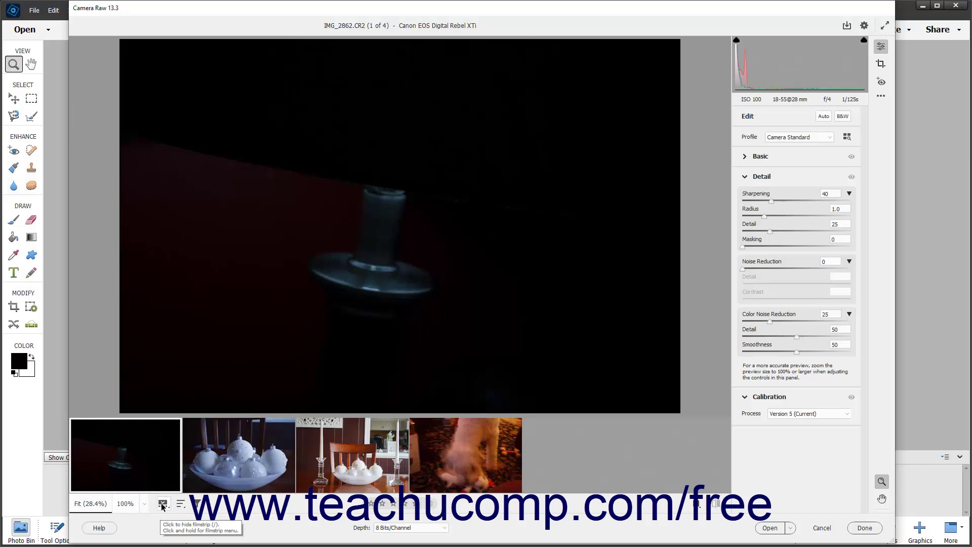
left_click(162, 505)
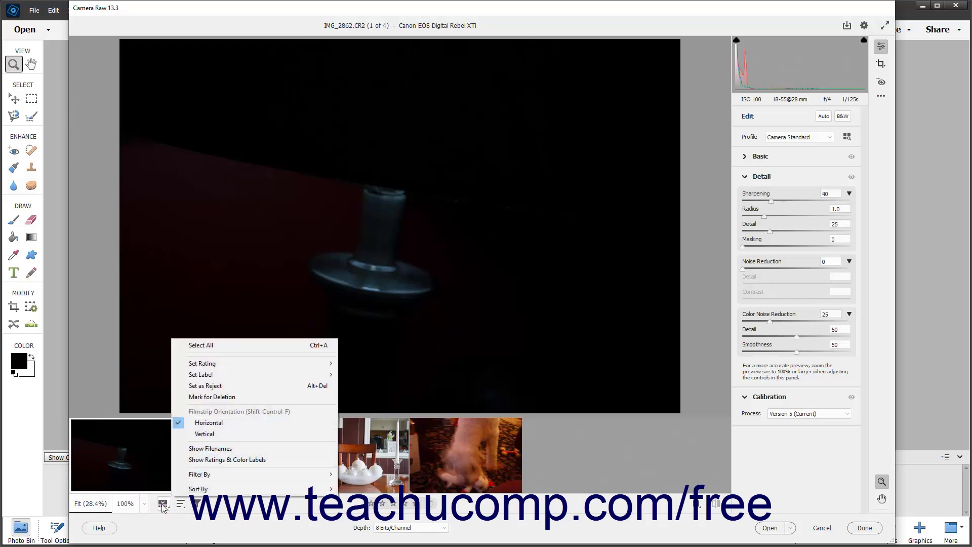
left_click(163, 505)
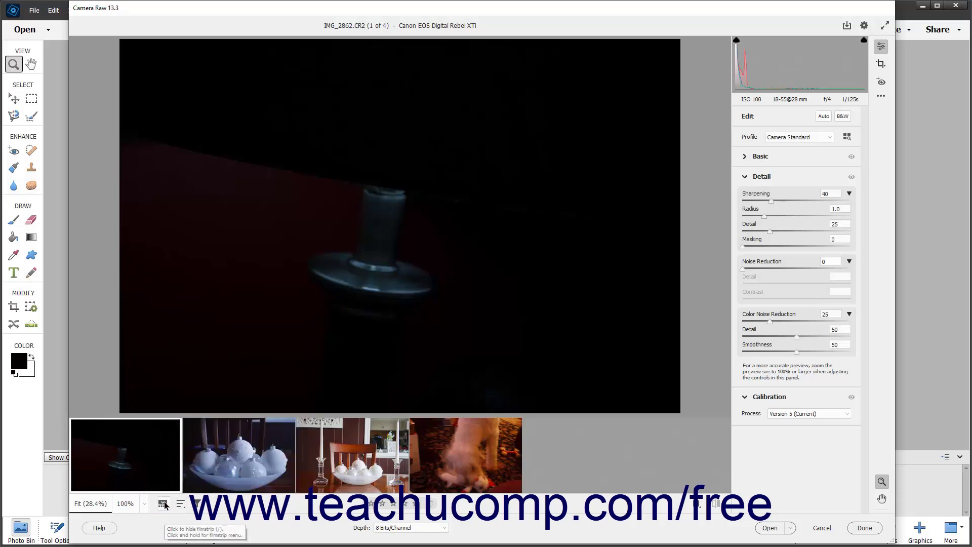
left_click(165, 504)
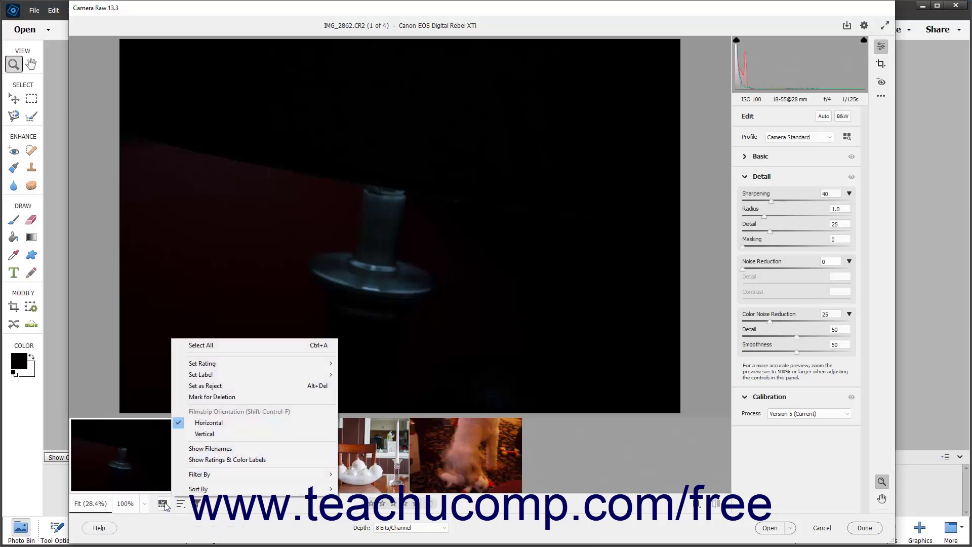
left_click(184, 538)
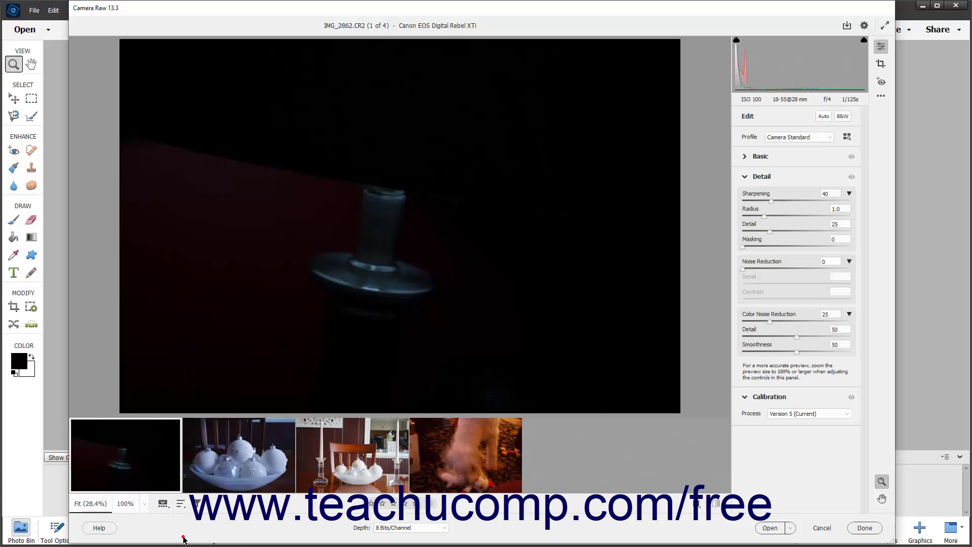
left_click(276, 448)
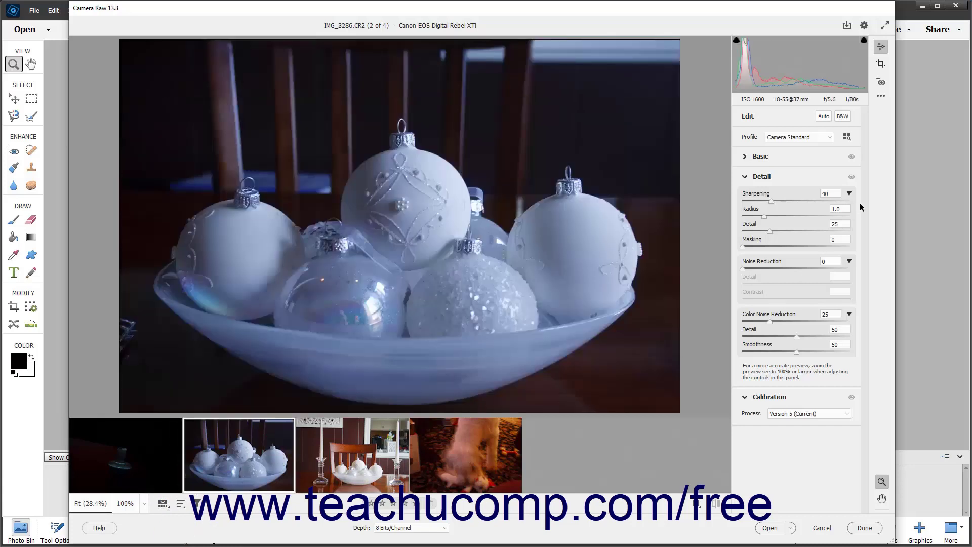
Apply Previous Settings (Sharpening 49, Noise Reduction 45) to the bowl photo, then open IMG_3287.CR2.
left_click(881, 96)
left_click(930, 136)
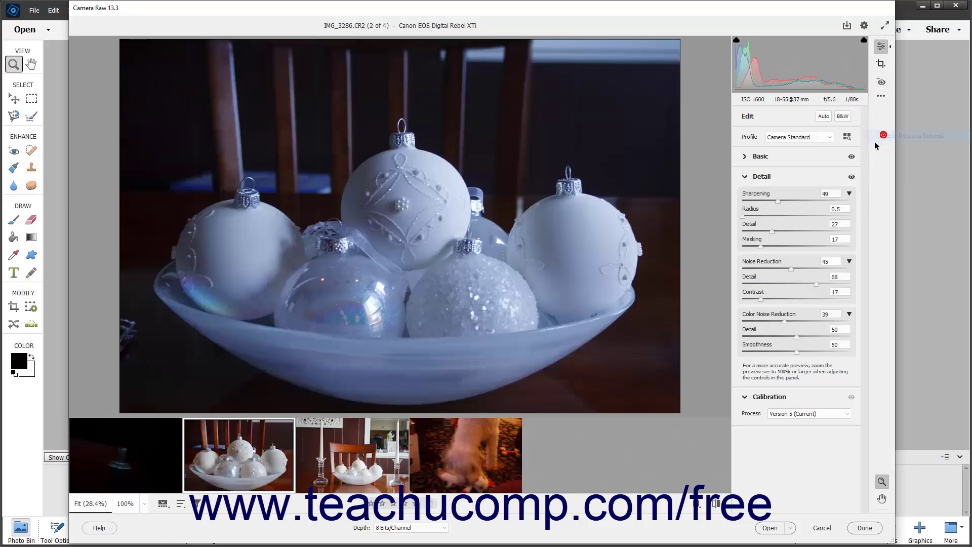
left_click(370, 473)
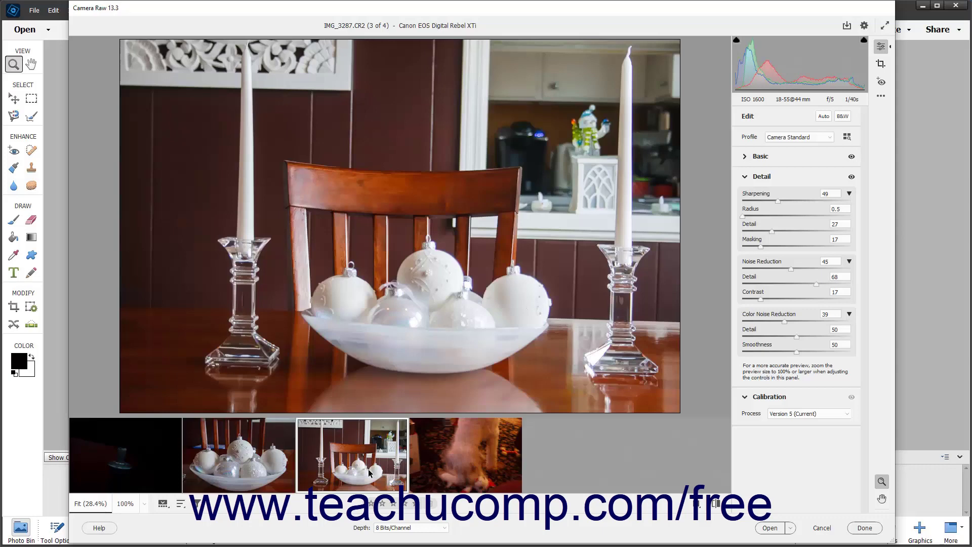
Add IMG_3286.CR2 to the selection alongside IMG_3287.CR2 and bring up the filmstrip menu.
left_click(278, 466, "shift")
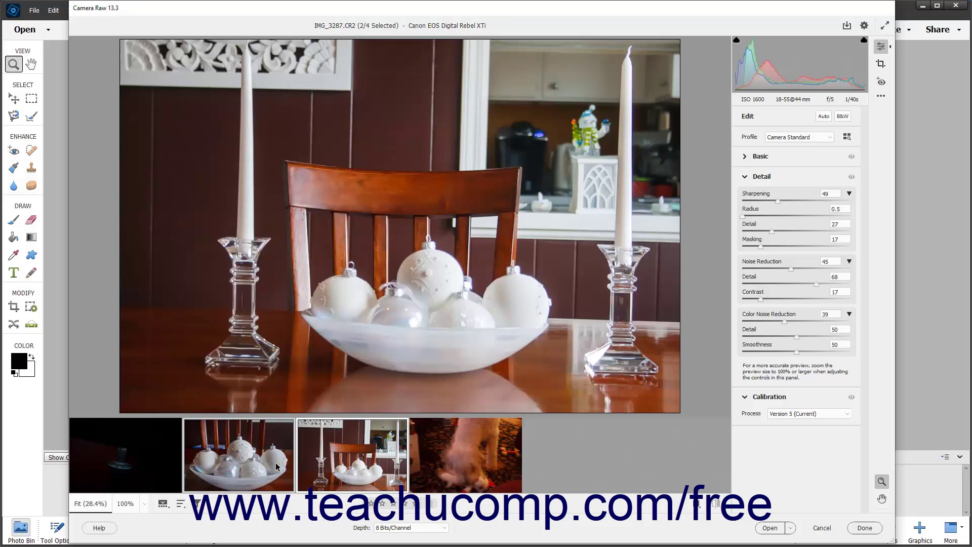
left_click(164, 504)
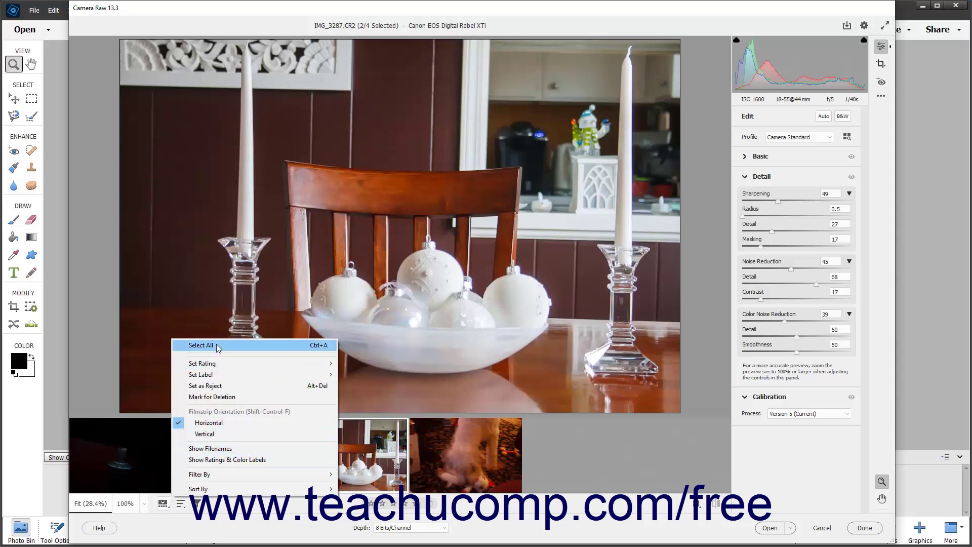
left_click(237, 506)
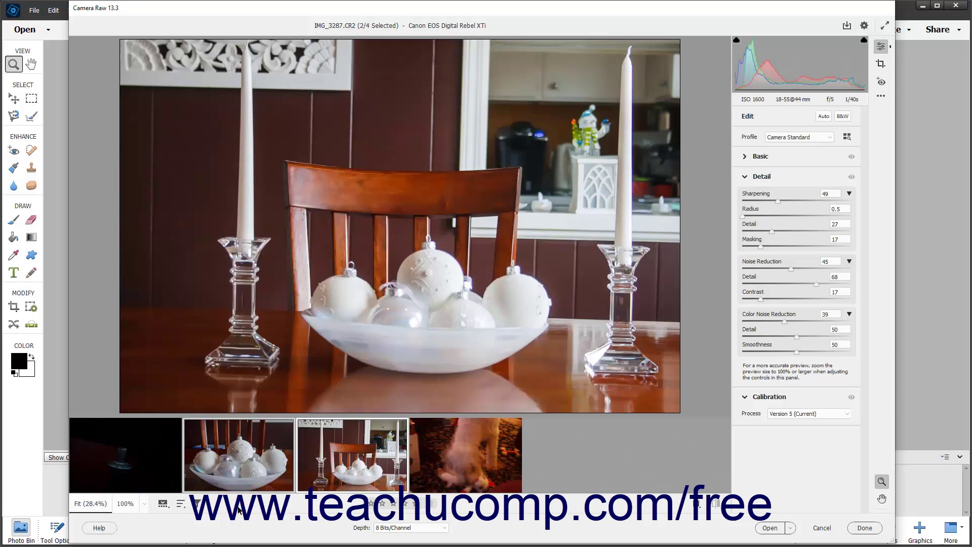
left_click(163, 504)
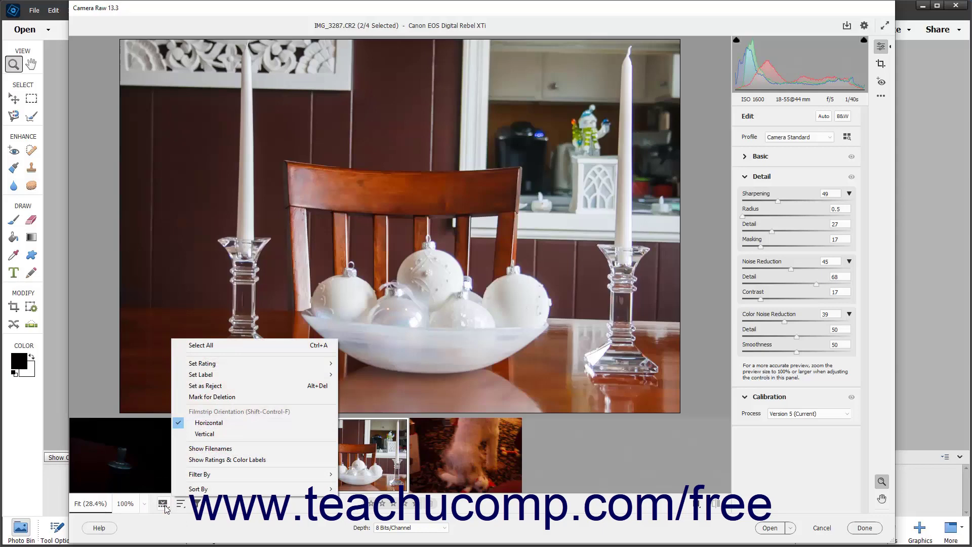
Rate both ornament photos three stars with a yellow label, then switch to IMG_3308.CR2.
mouse_move(238, 366)
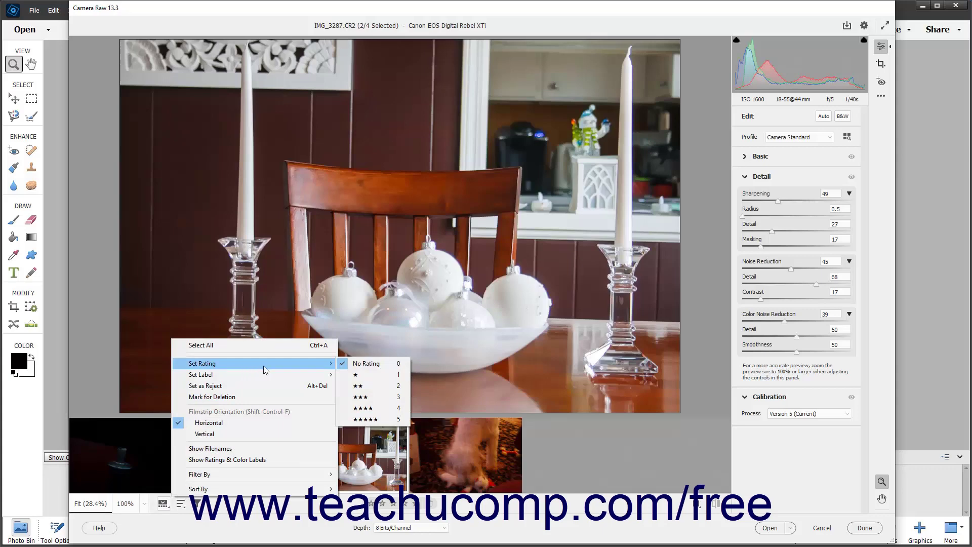
left_click(386, 396)
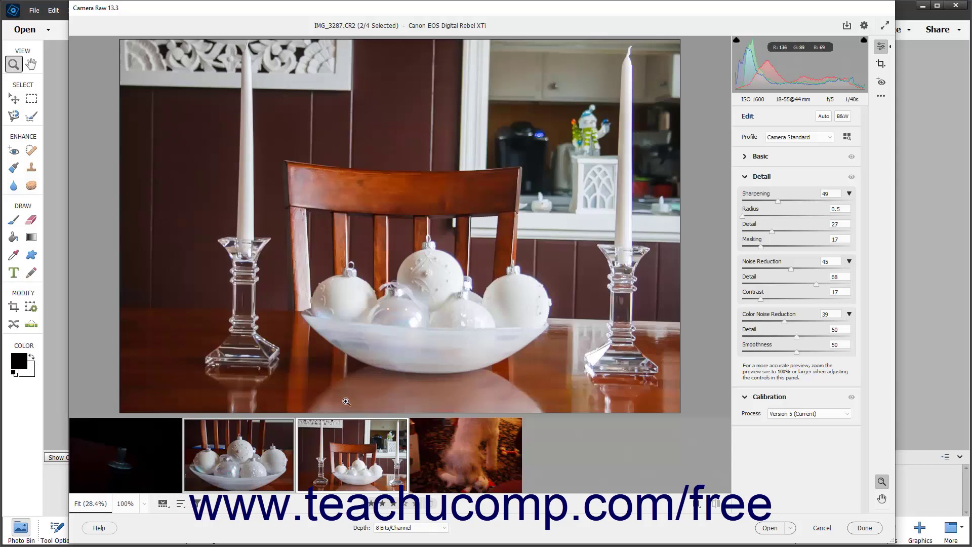
left_click(163, 504)
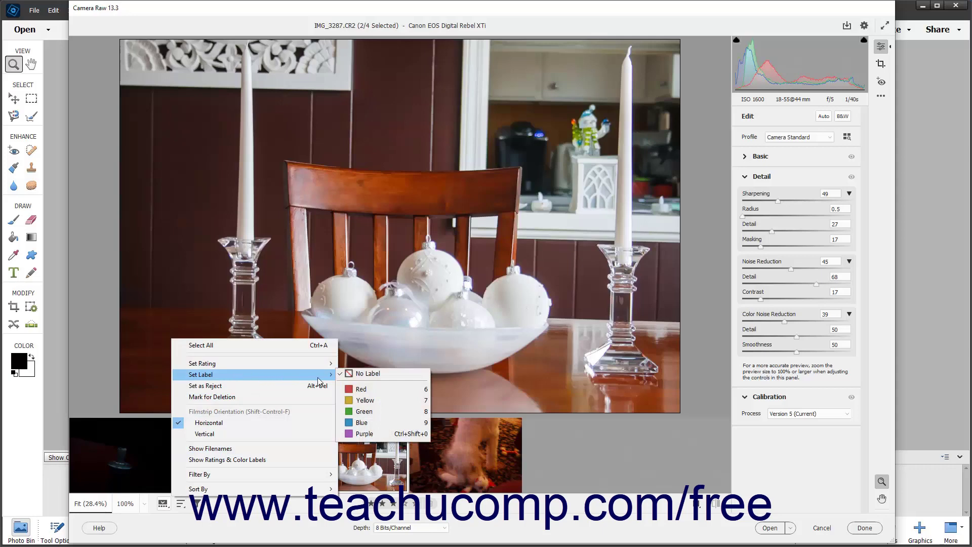
left_click(366, 400)
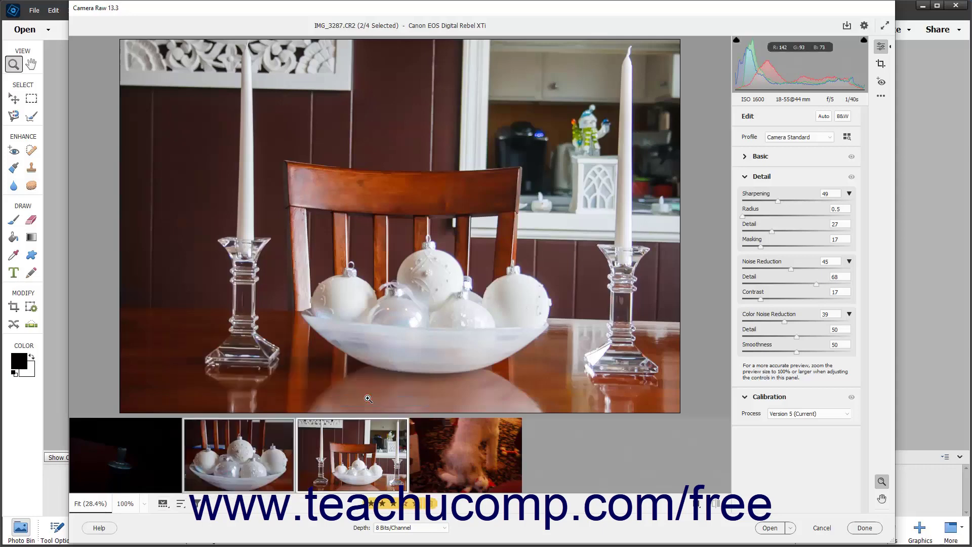
left_click(463, 437)
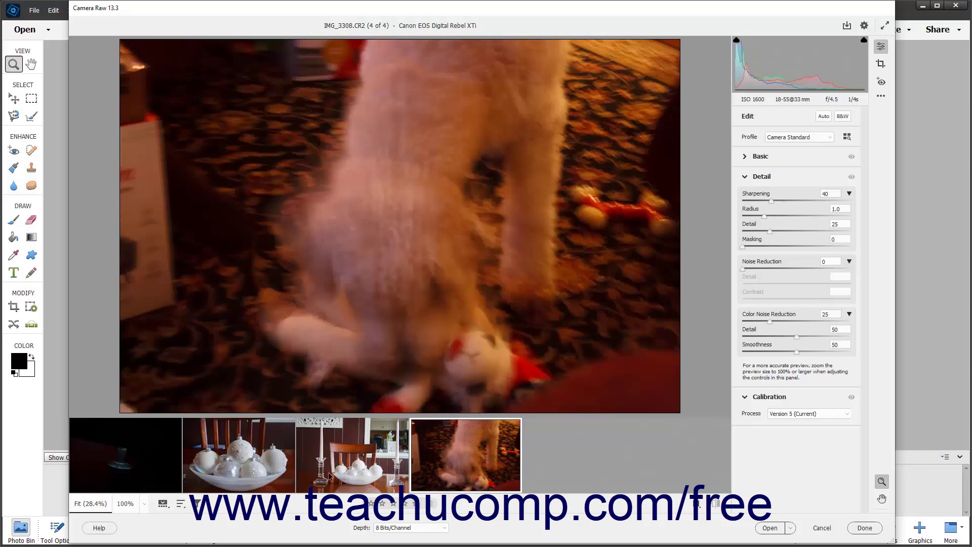
Set IMG_3308.CR2 as Reject, mark the first photo for deletion, then return to IMG_3287.CR2.
left_click(162, 503)
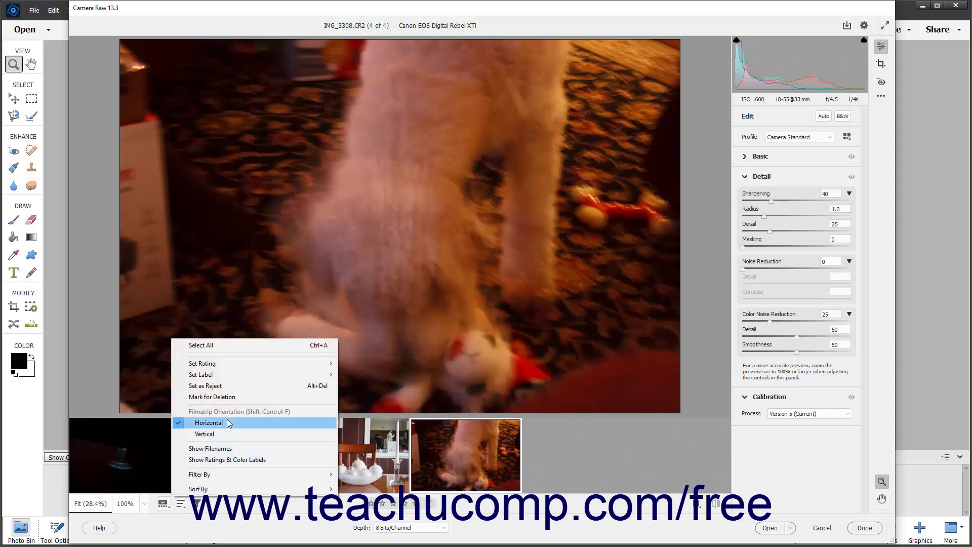
left_click(232, 387)
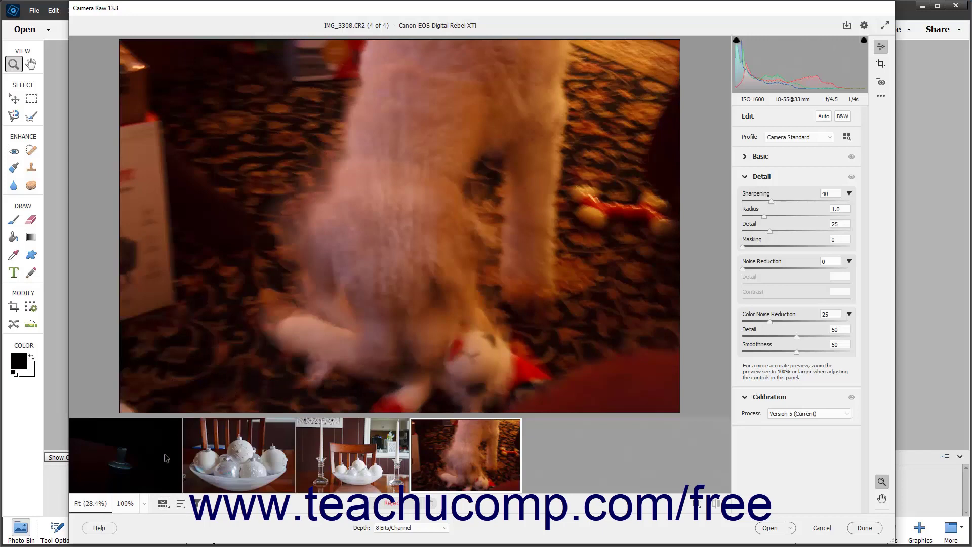
left_click(128, 464)
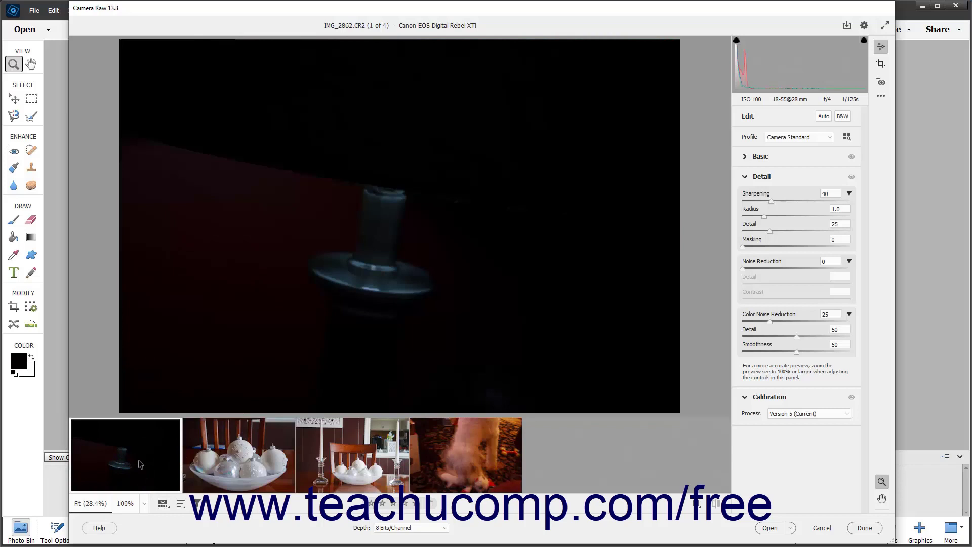
left_click(164, 503)
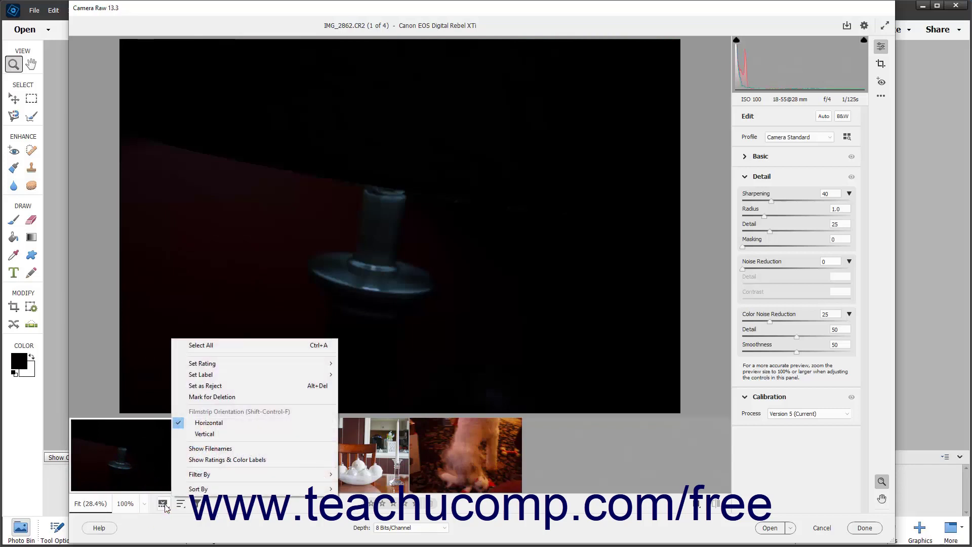
left_click(212, 396)
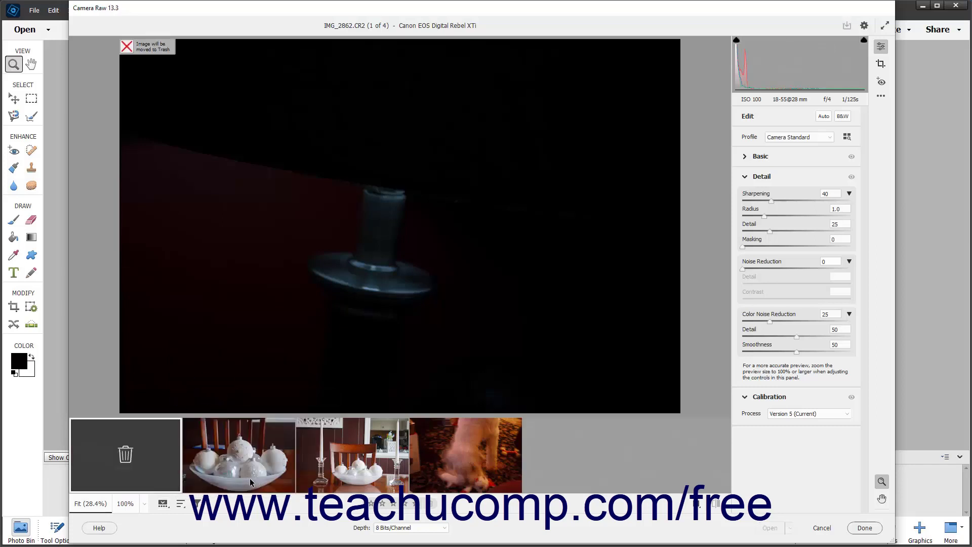
left_click(328, 479)
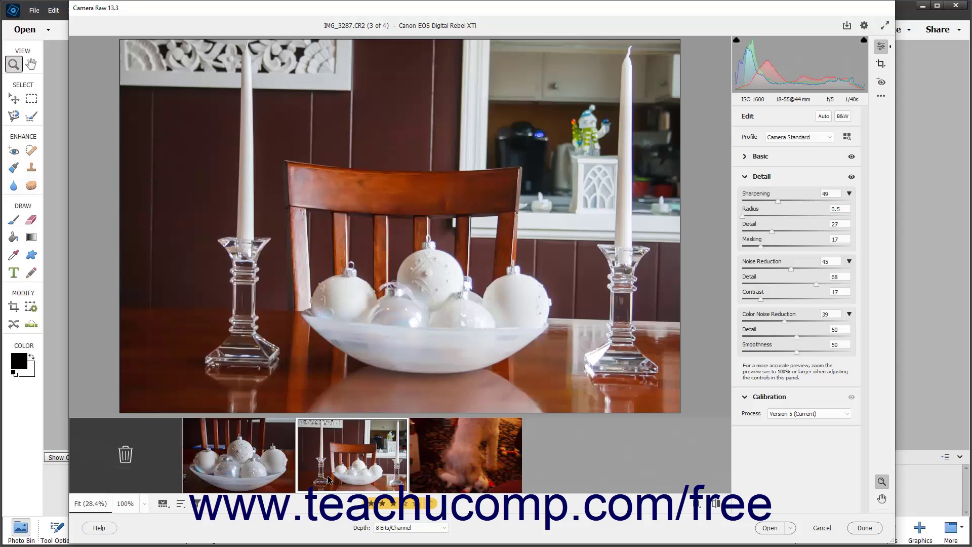
left_click(162, 504)
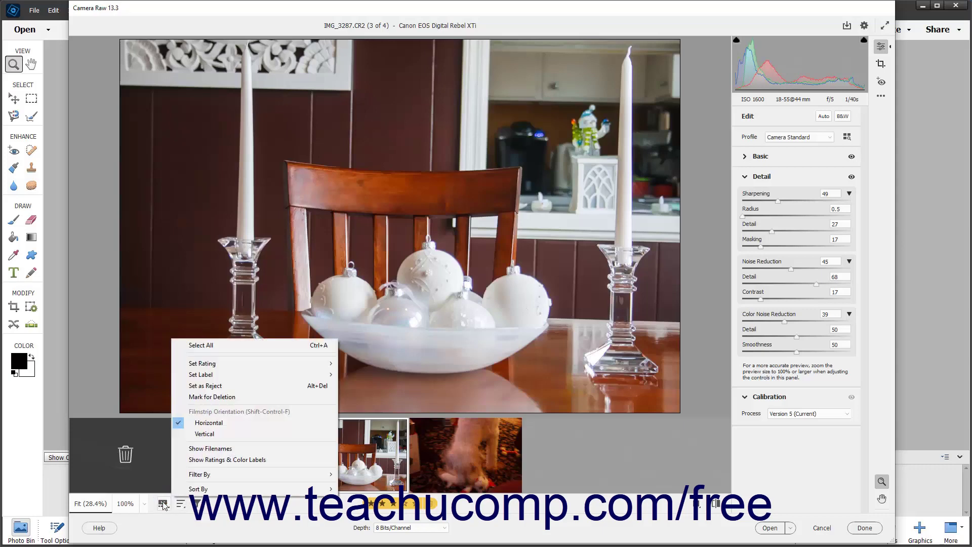
left_click(226, 437)
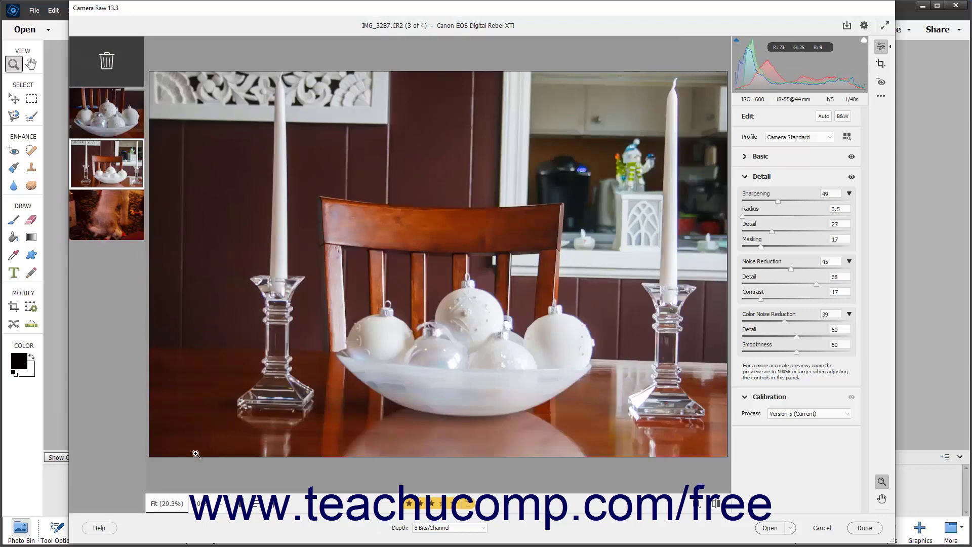
left_click(240, 506)
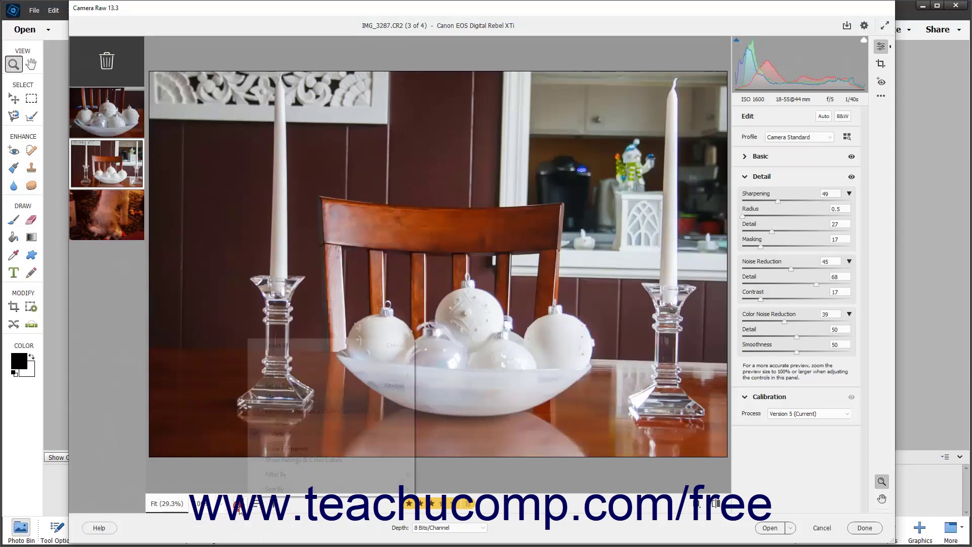
left_click(296, 423)
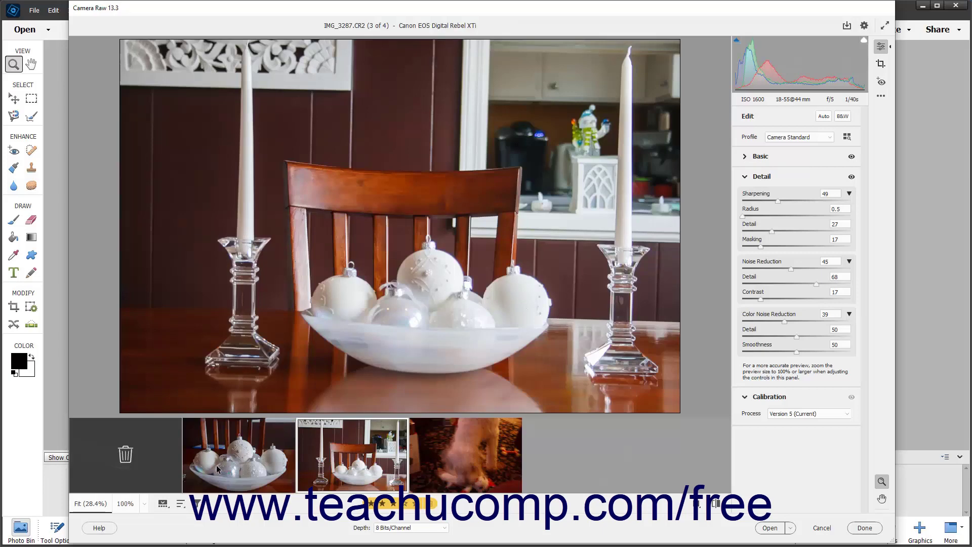
Turn on Show Filenames and Show Ratings & Color Labels in the filmstrip menu.
left_click(163, 504)
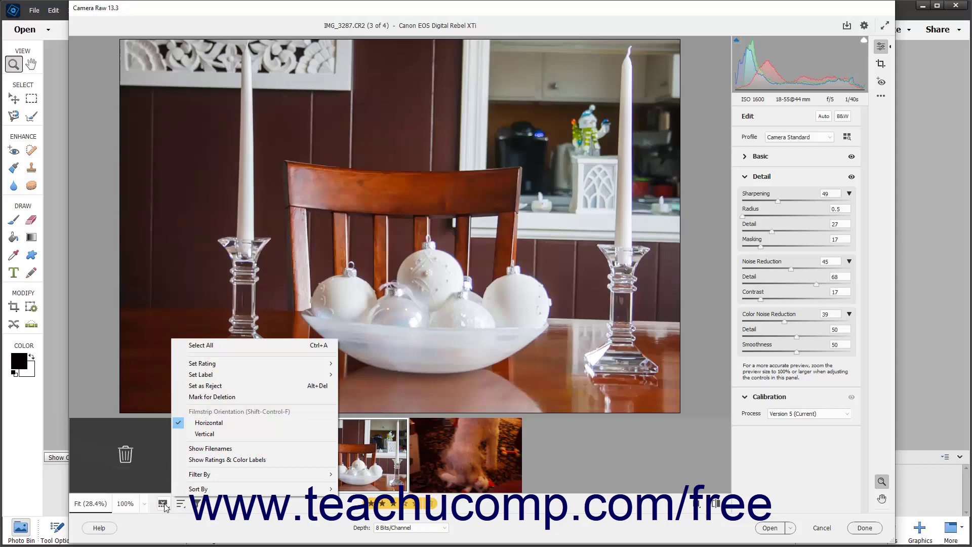
left_click(219, 453)
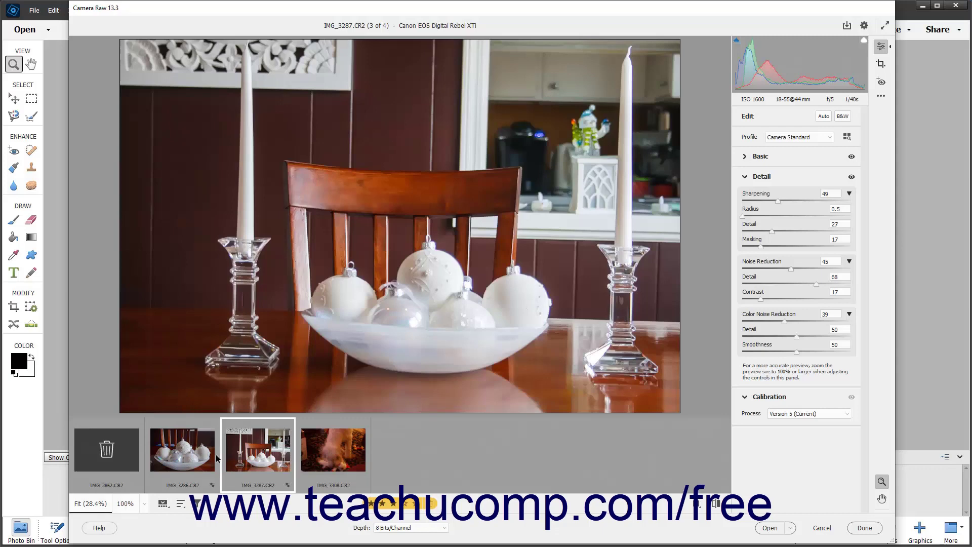
left_click(163, 503)
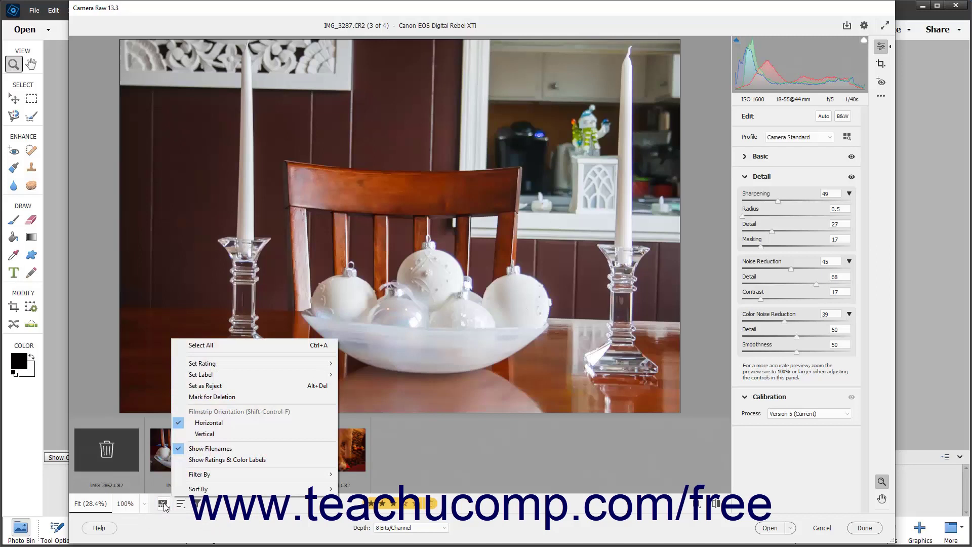
left_click(205, 459)
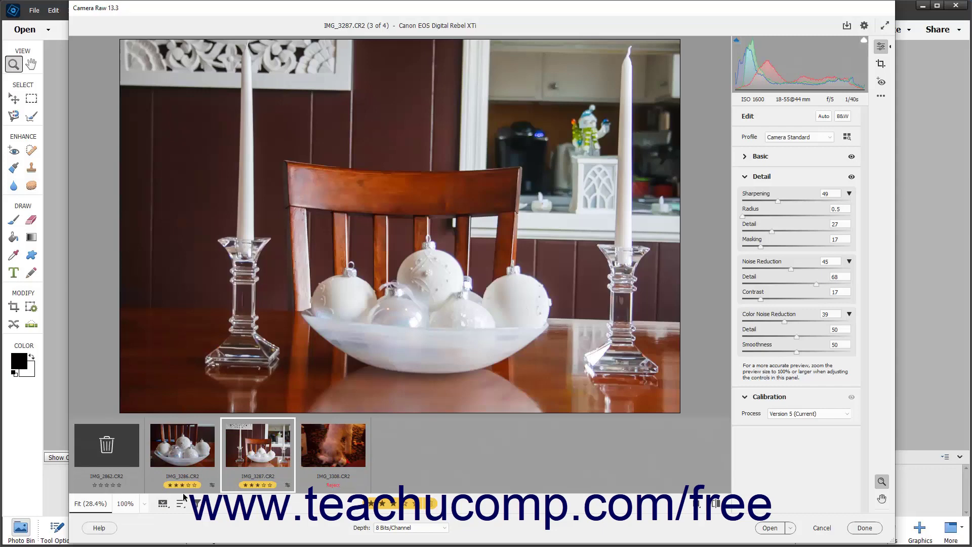
left_click(163, 505)
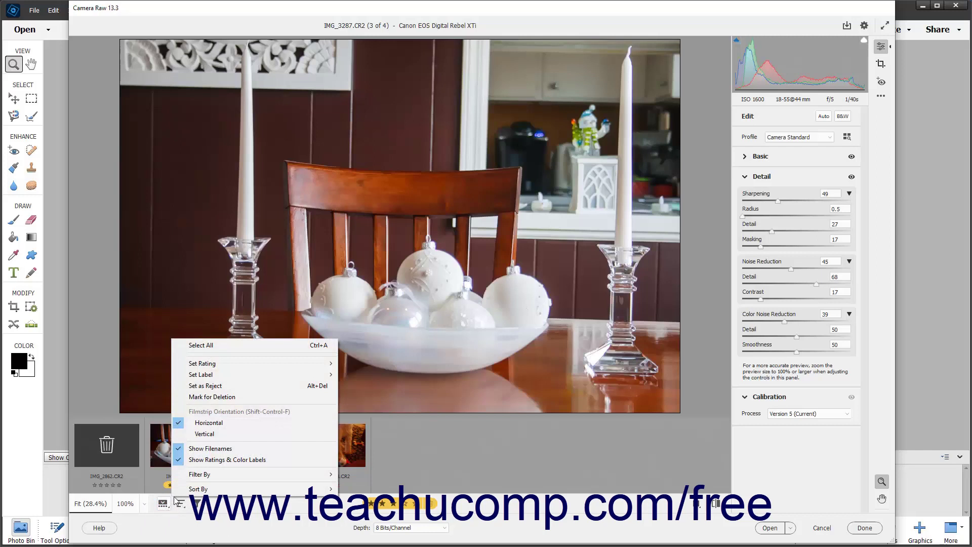
mouse_move(187, 491)
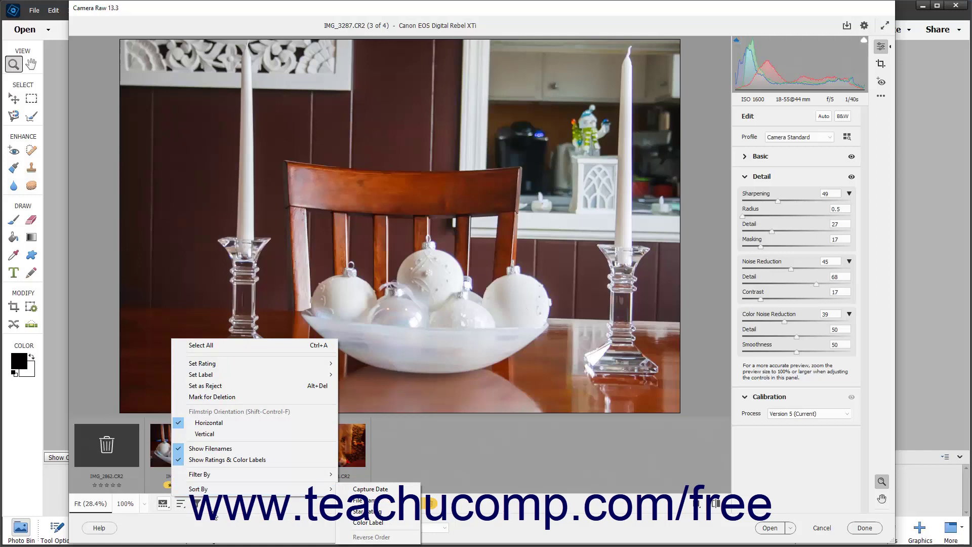
left_click(184, 505)
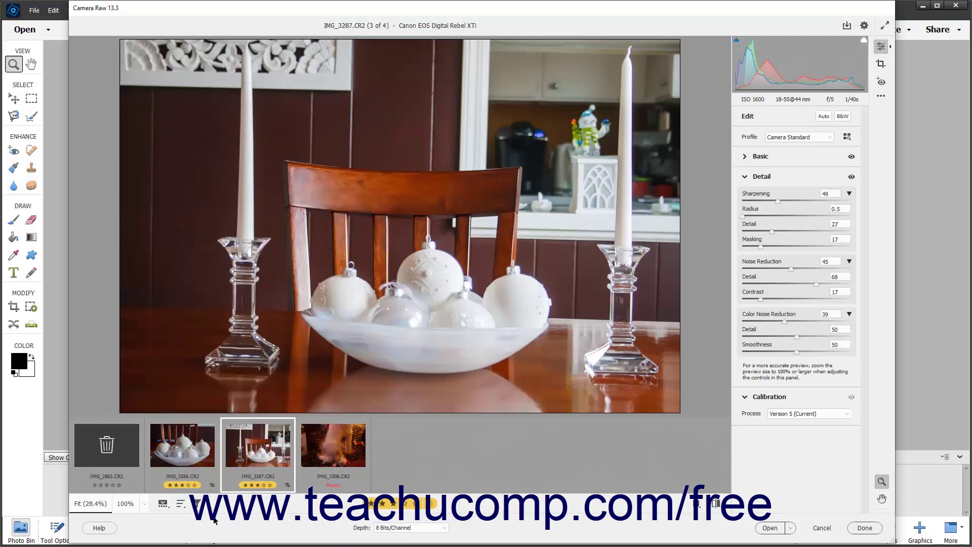
left_click(184, 505)
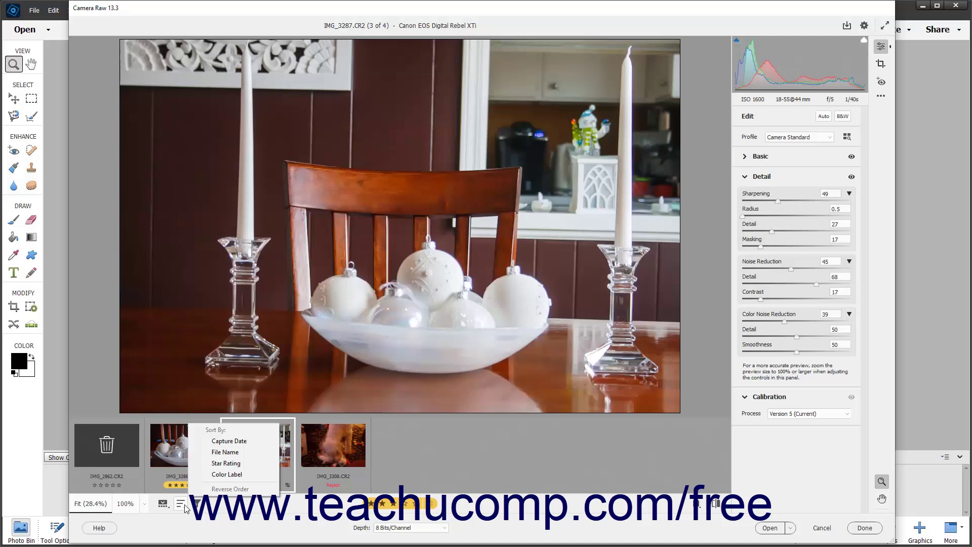
left_click(247, 441)
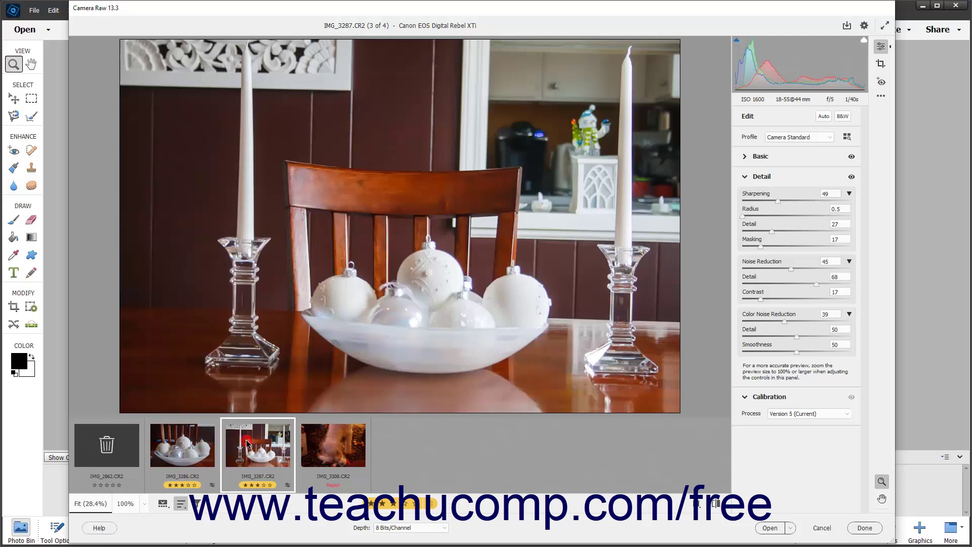
left_click(184, 507)
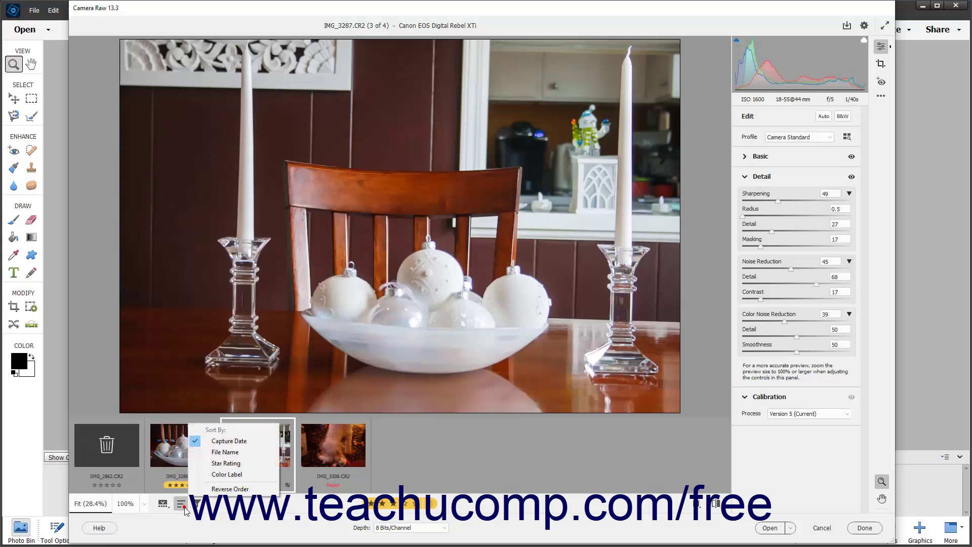
left_click(213, 490)
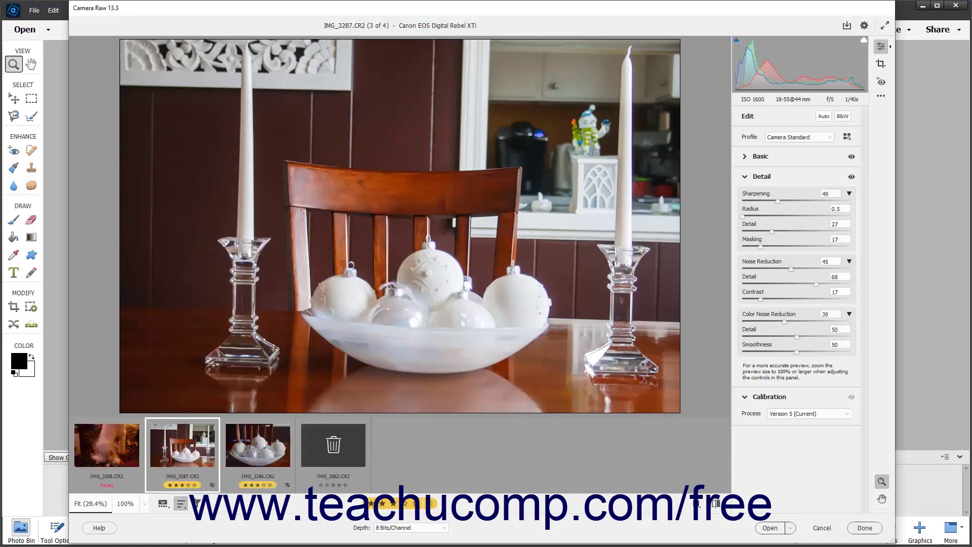
left_click(181, 504)
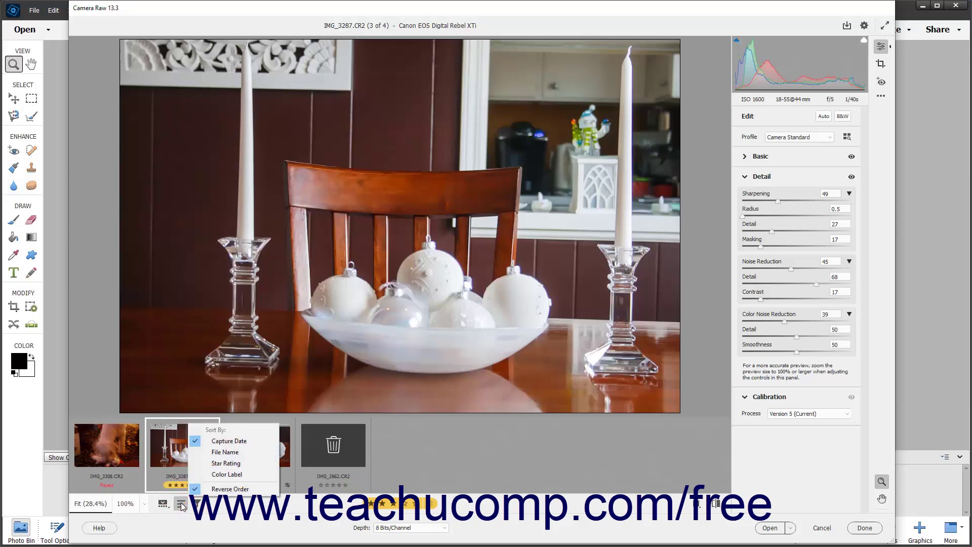
left_click(225, 441)
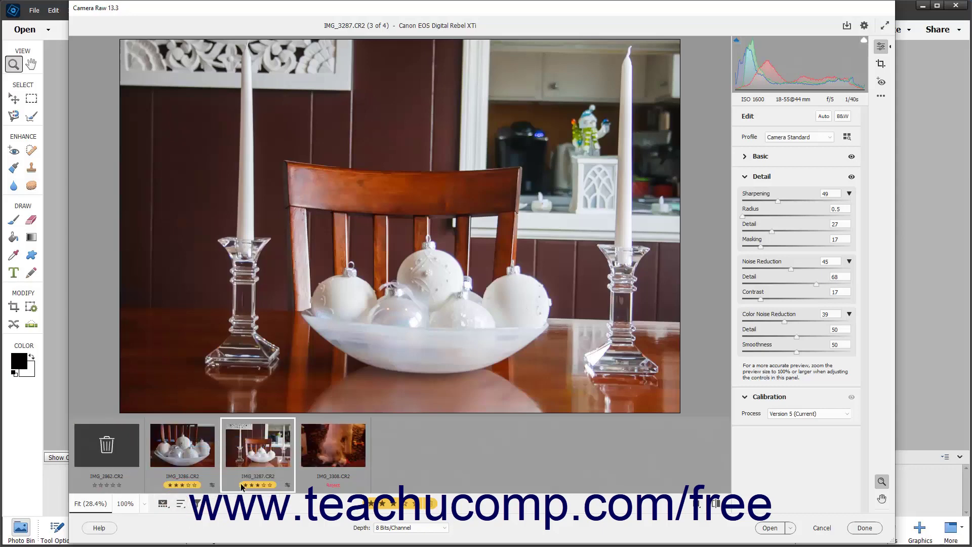
Look at the filmstrip menu's Filter By options, then open the Filter Photos By menu.
left_click(163, 503)
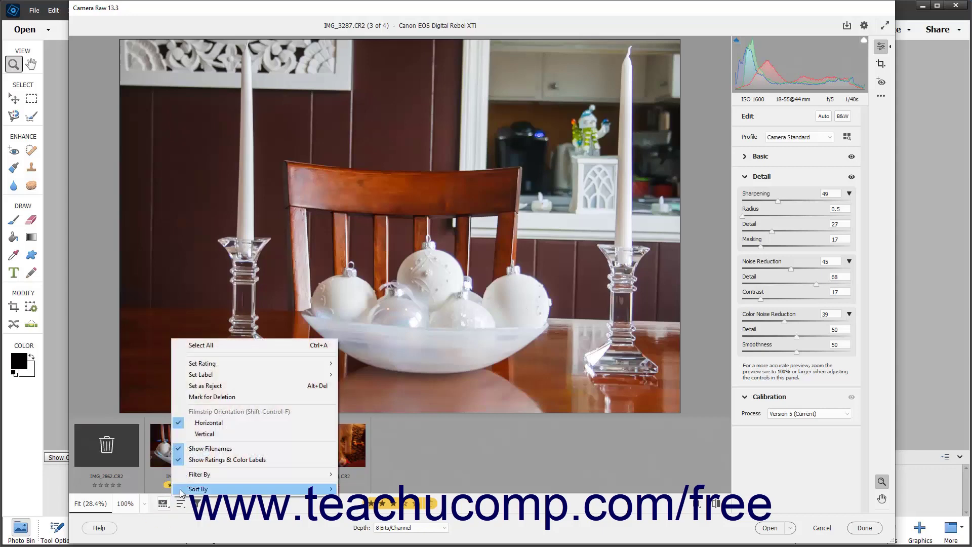
mouse_move(196, 480)
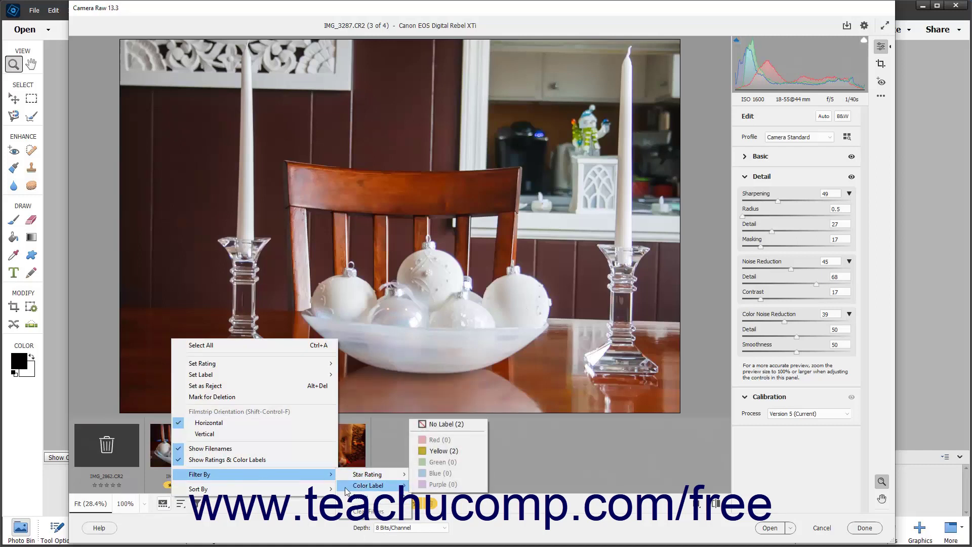
left_click(273, 513)
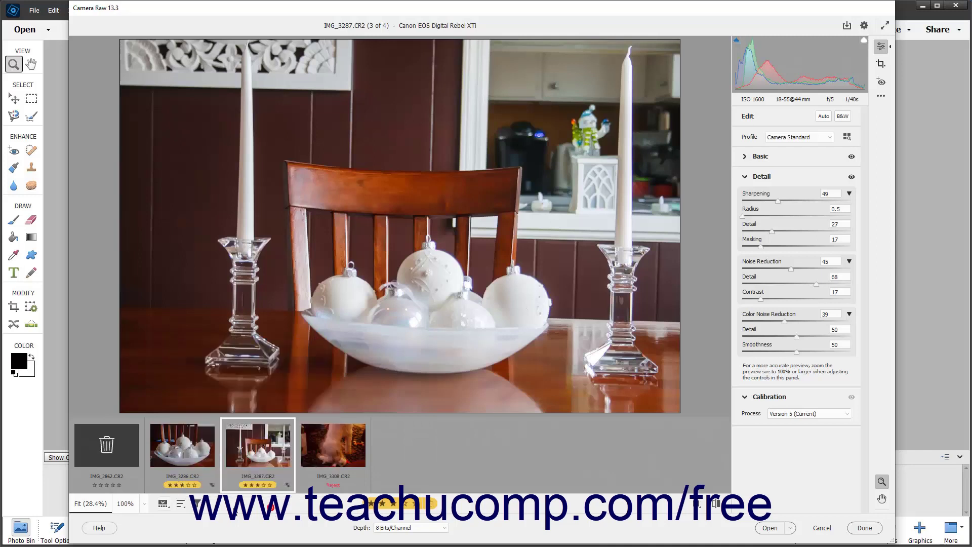
left_click(197, 504)
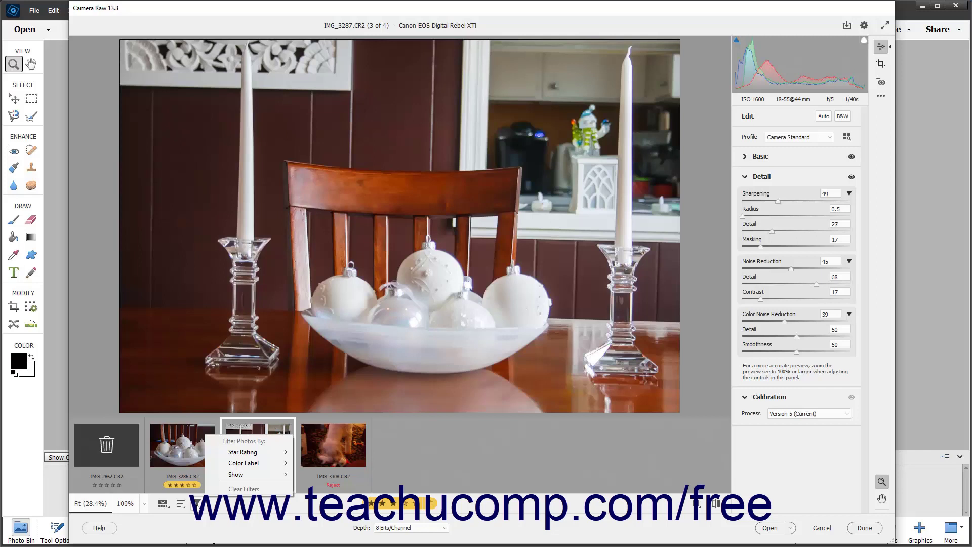
Filter the filmstrip to three stars and higher, leaving IMG_3286.CR2 and IMG_3287.CR2.
mouse_move(266, 448)
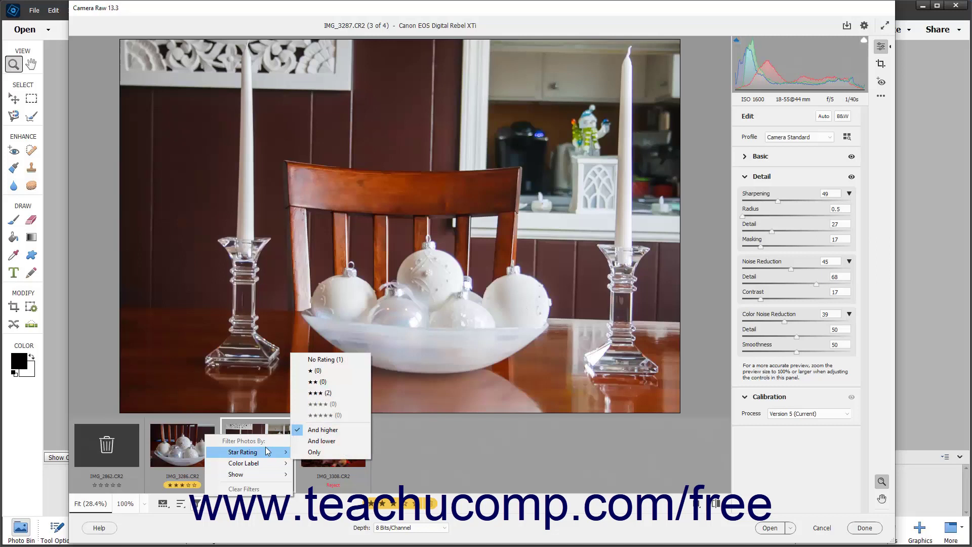
left_click(332, 393)
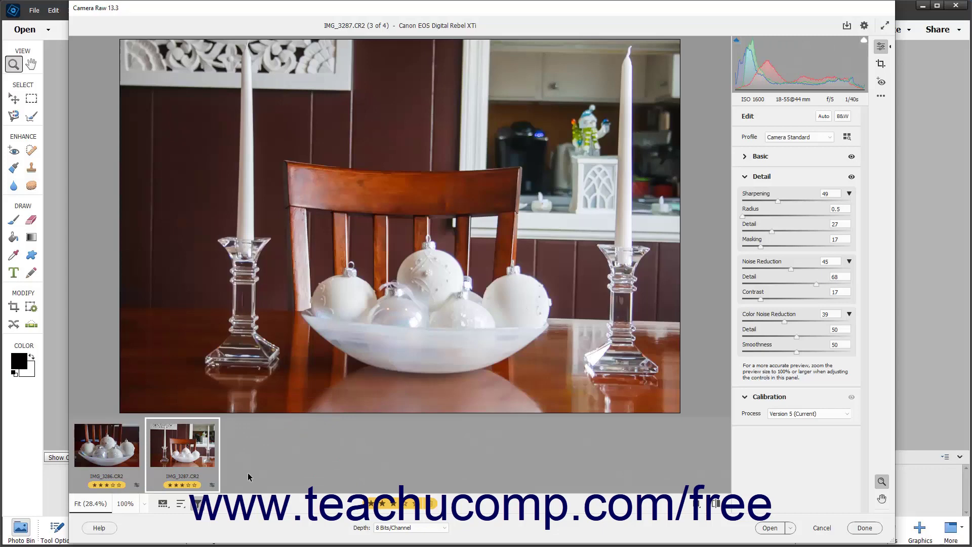
left_click(199, 503)
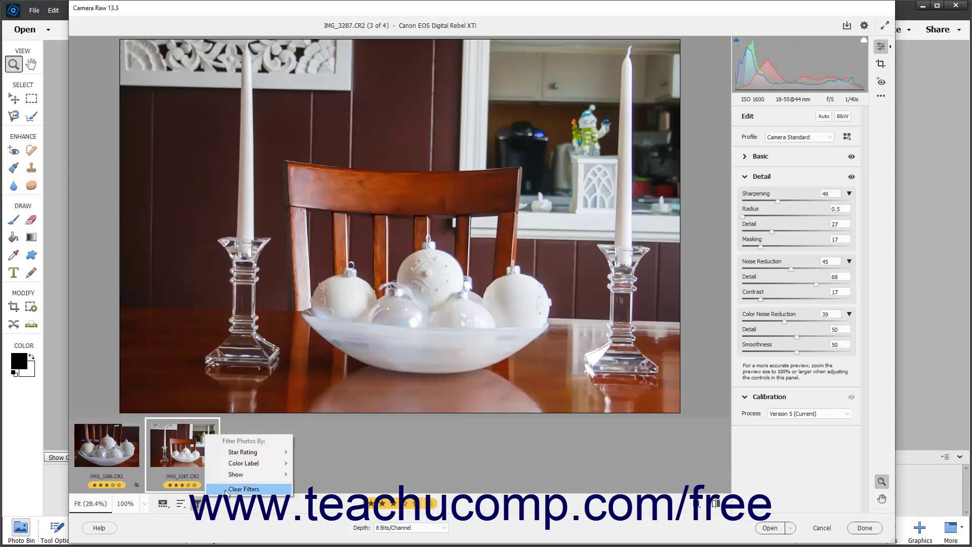